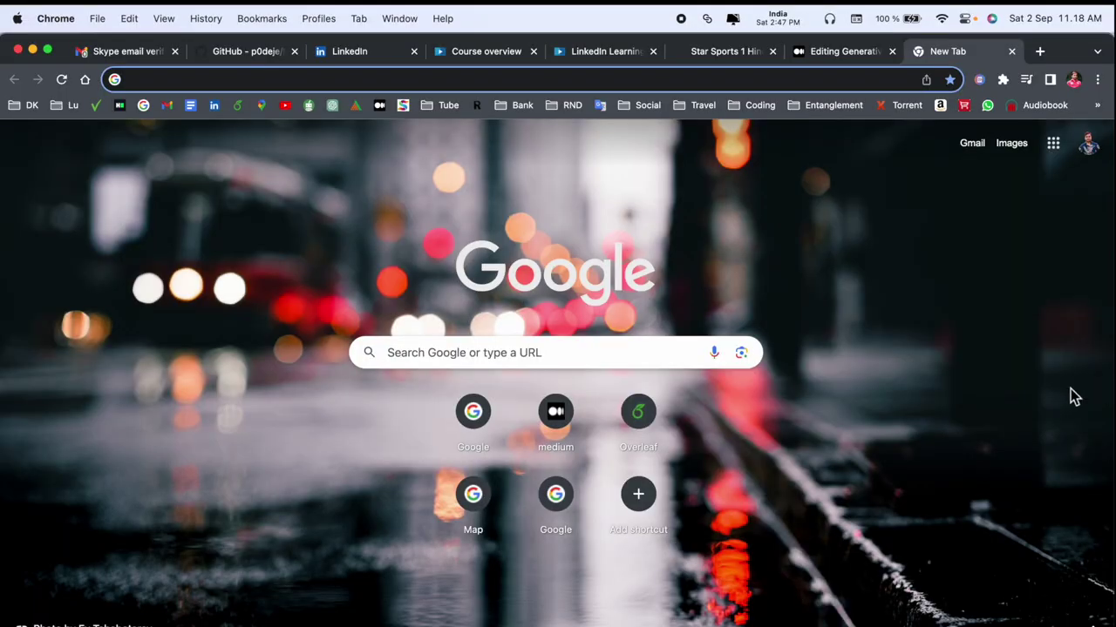
Open the QuillBot paraphraser and select the Standard and Academic rewriting modes in turn
left_click(310, 107)
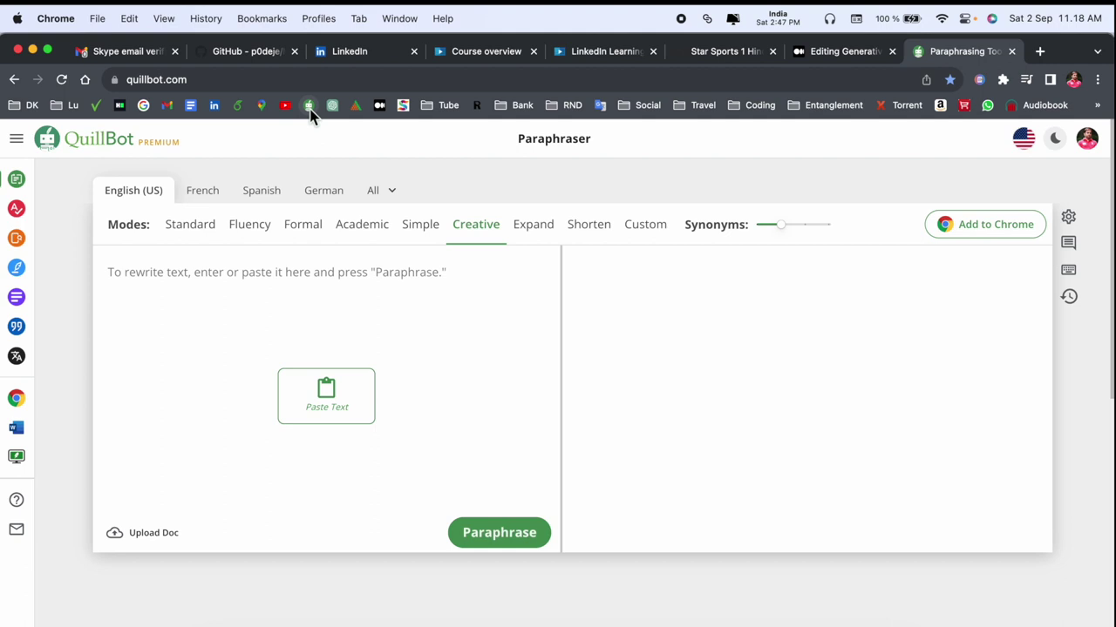
left_click(294, 296)
left_click(183, 230)
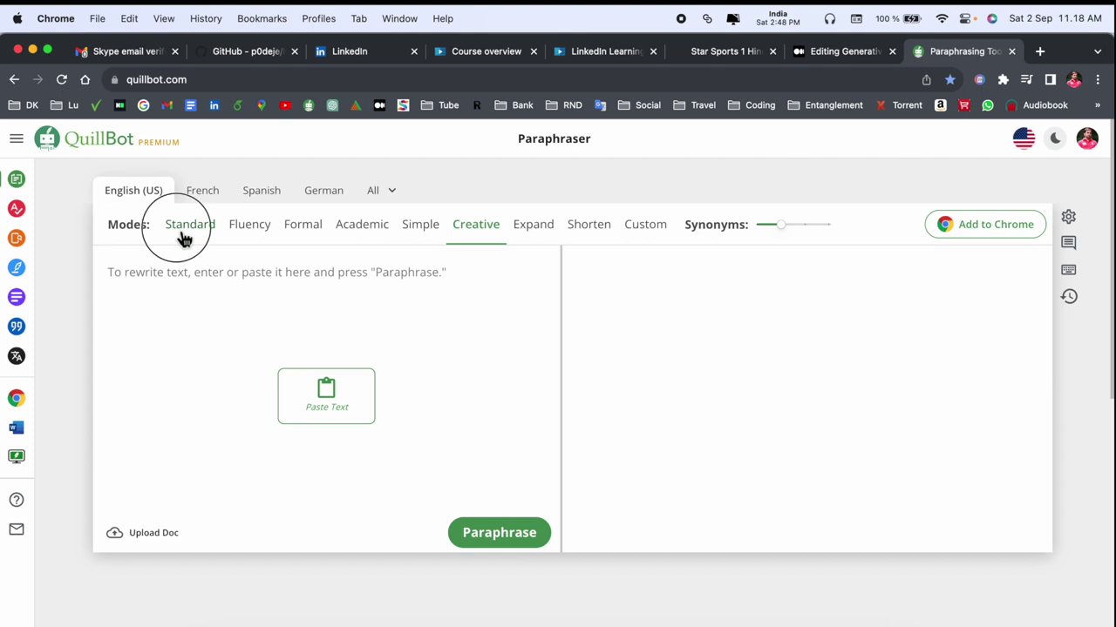
left_click(363, 231)
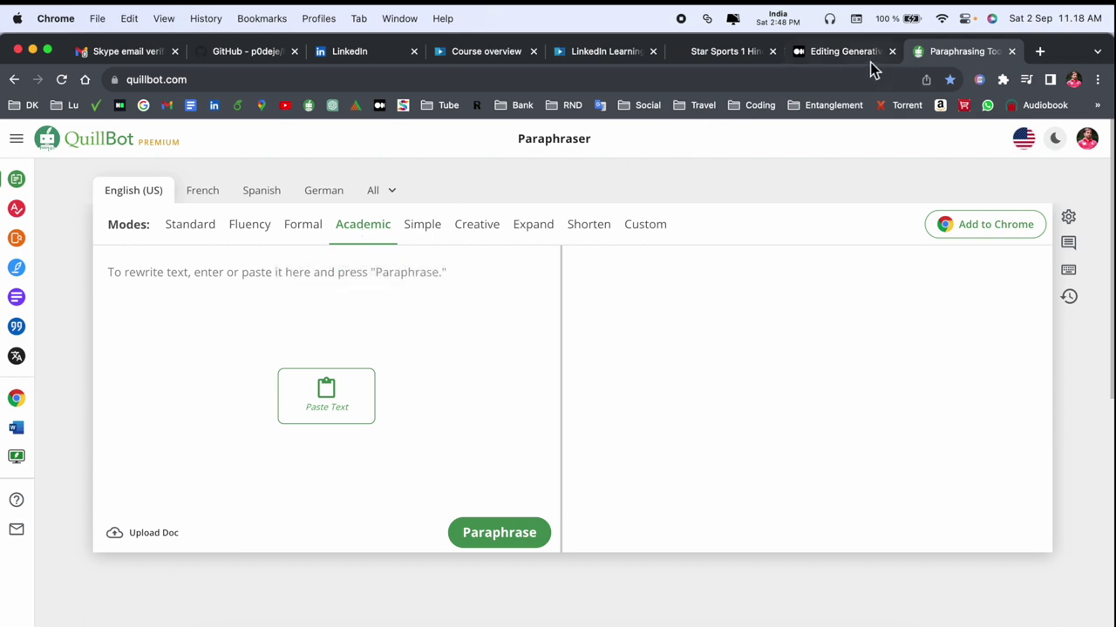
Switch to the Medium draft and copy the introductory paragraph beginning "The artificial neural networks"
left_click(835, 52)
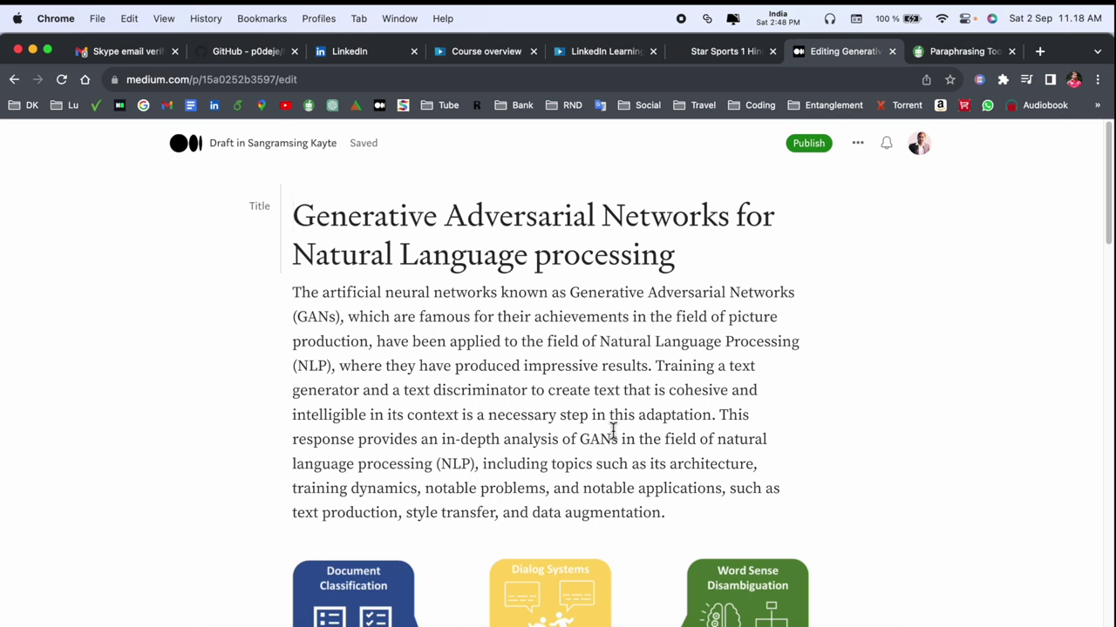
left_click(537, 394)
triple_click(544, 394)
key("super+c")
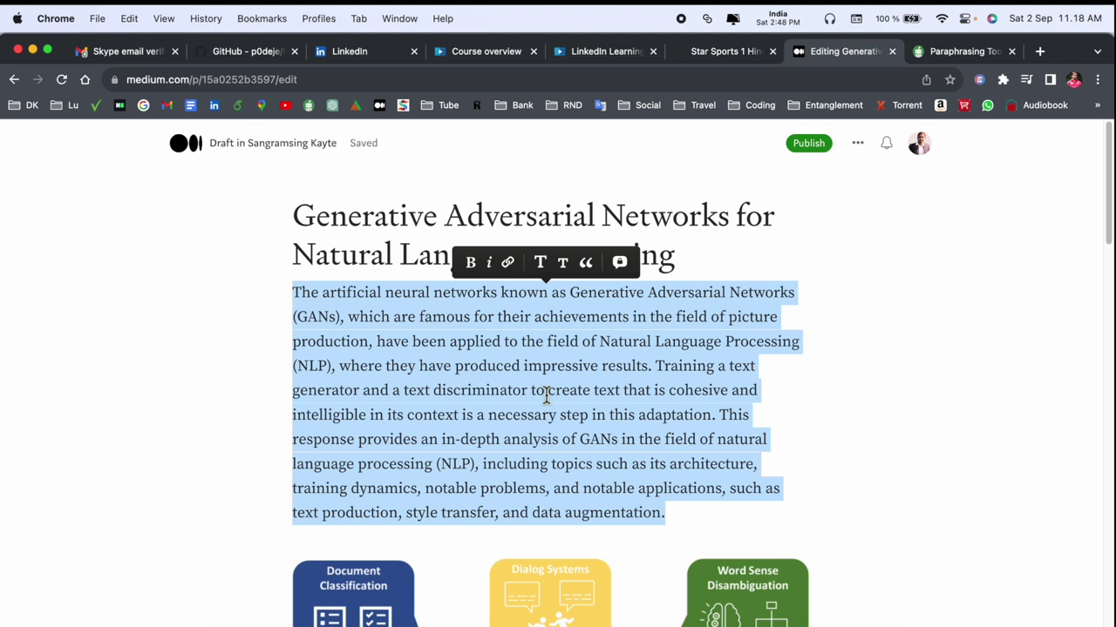
Paste the introductory paragraph into QuillBot as source text and paraphrase it in Standard mode
left_click(990, 52)
left_click(198, 274)
key("super+v")
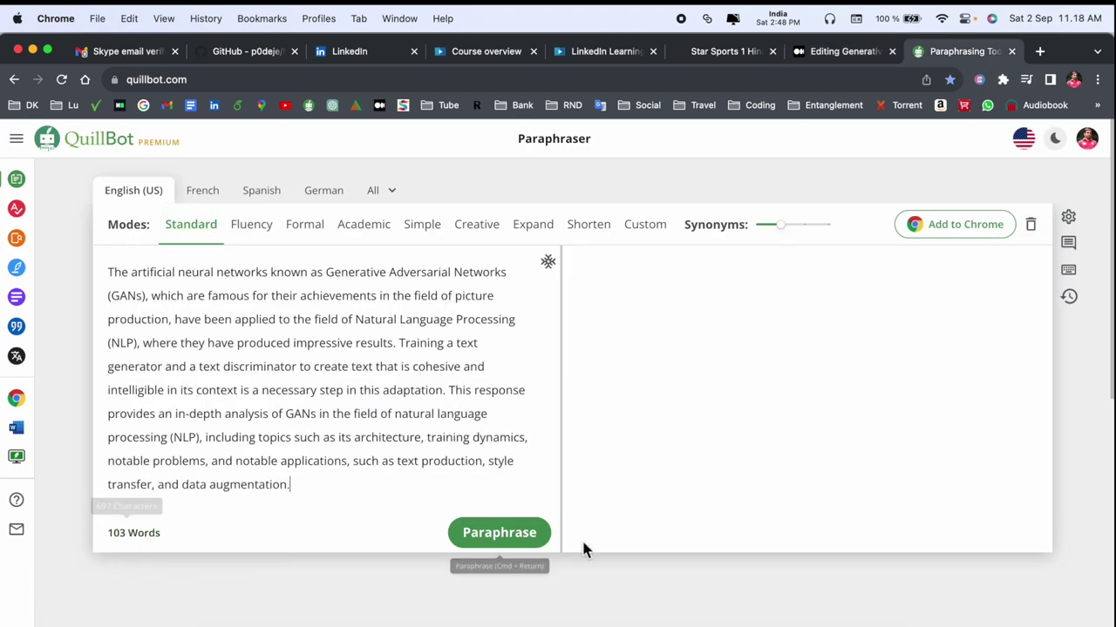
left_click(505, 540)
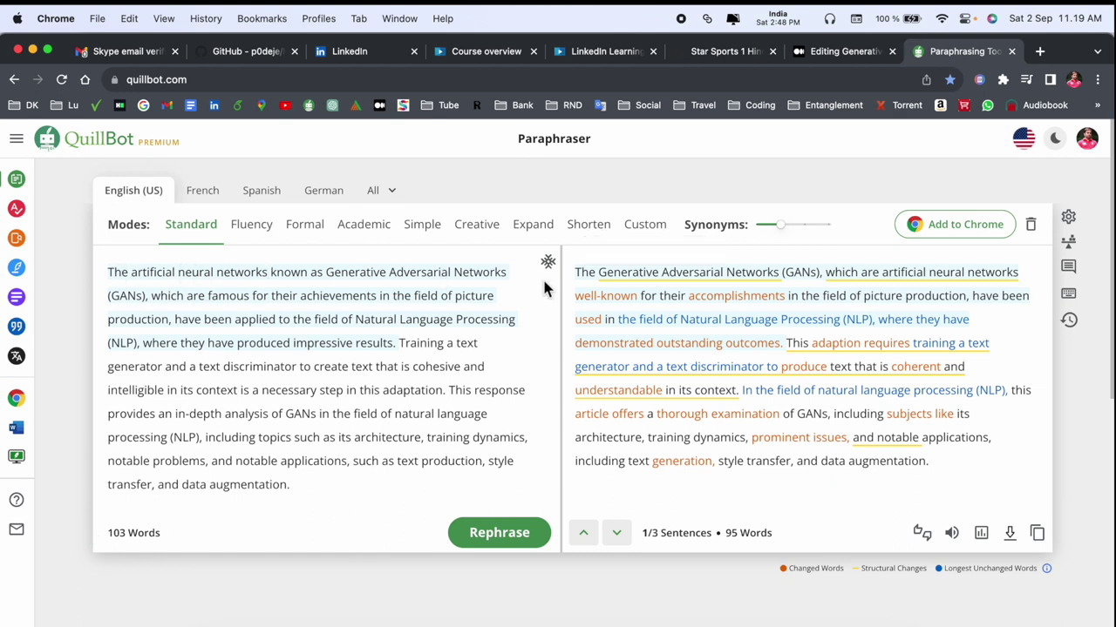
Examine the Standard paraphrase and compare it with the Fluency and Formal versions of the introductory paragraph
mouse_move(648, 291)
mouse_move(687, 304)
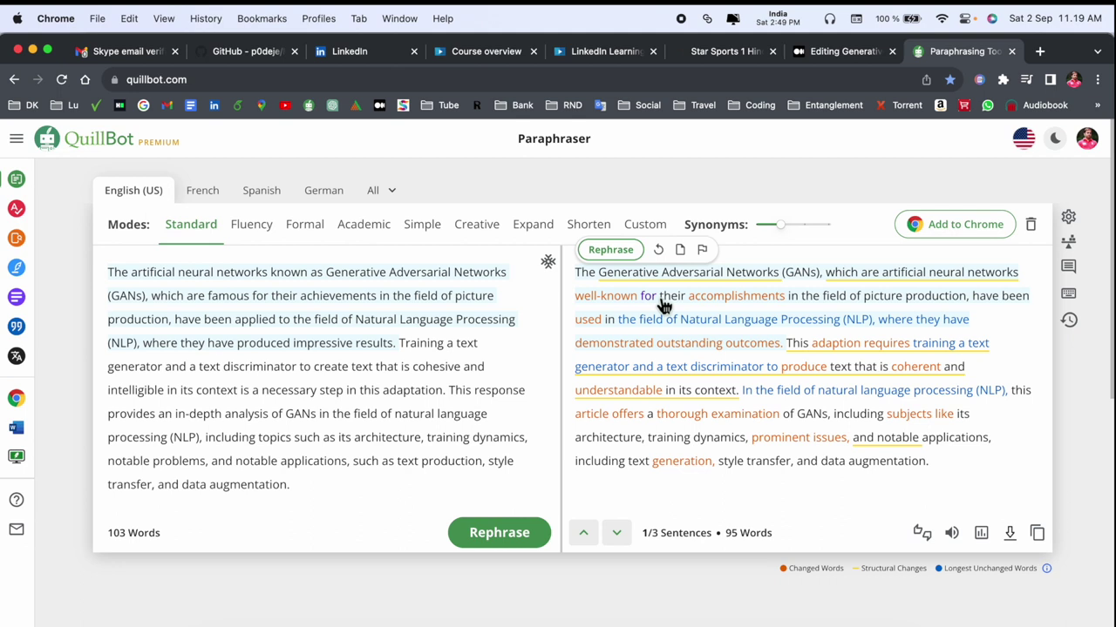
left_click_drag(970, 319, 552, 273)
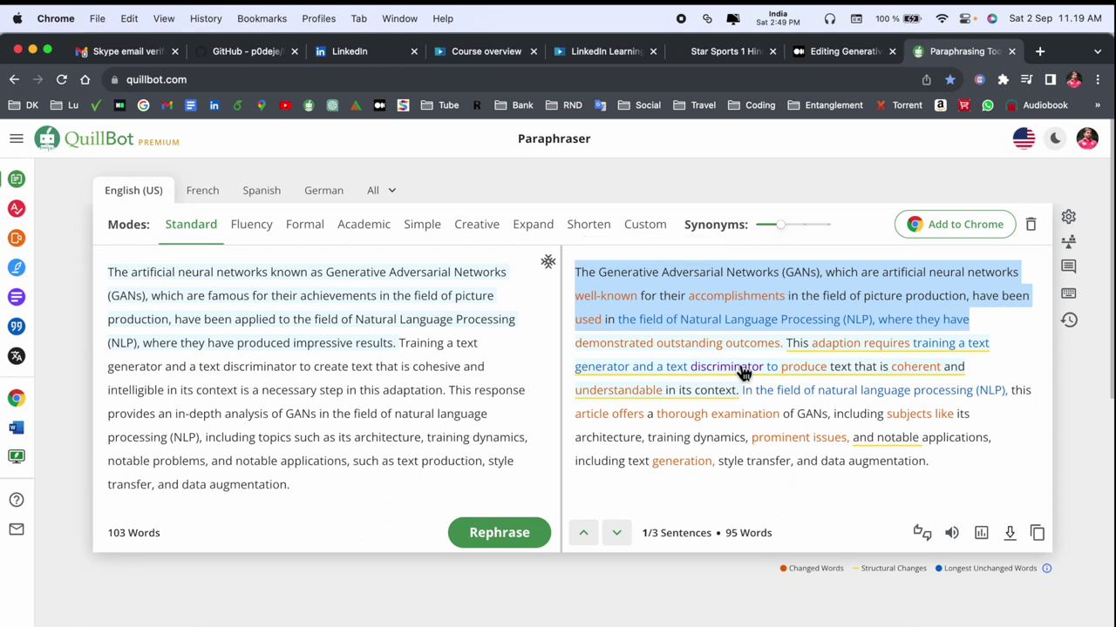
left_click(247, 224)
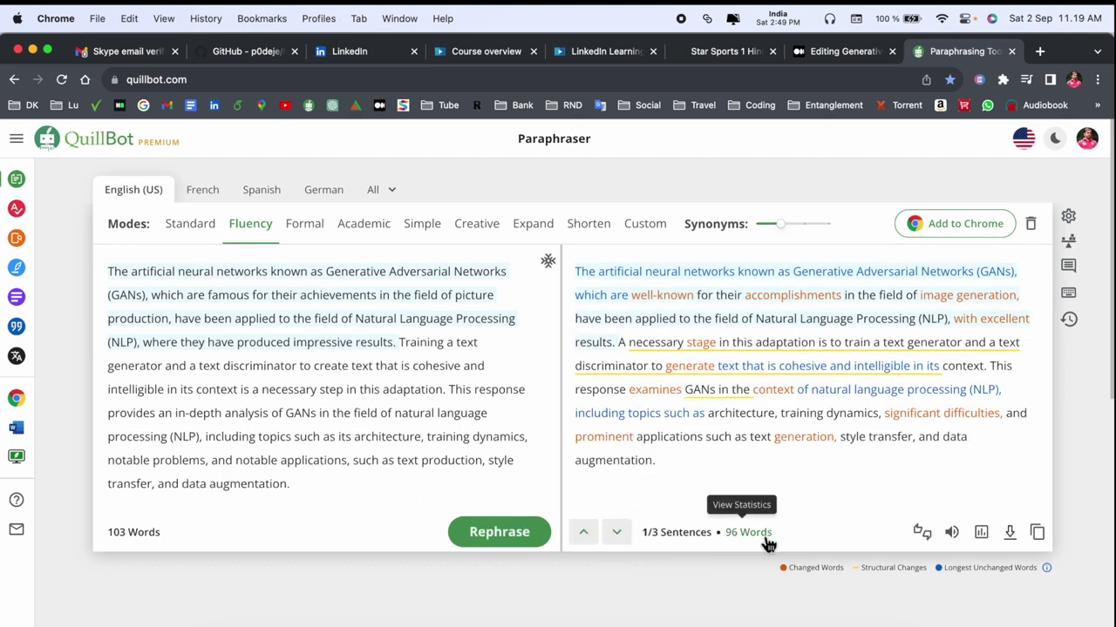
mouse_move(590, 288)
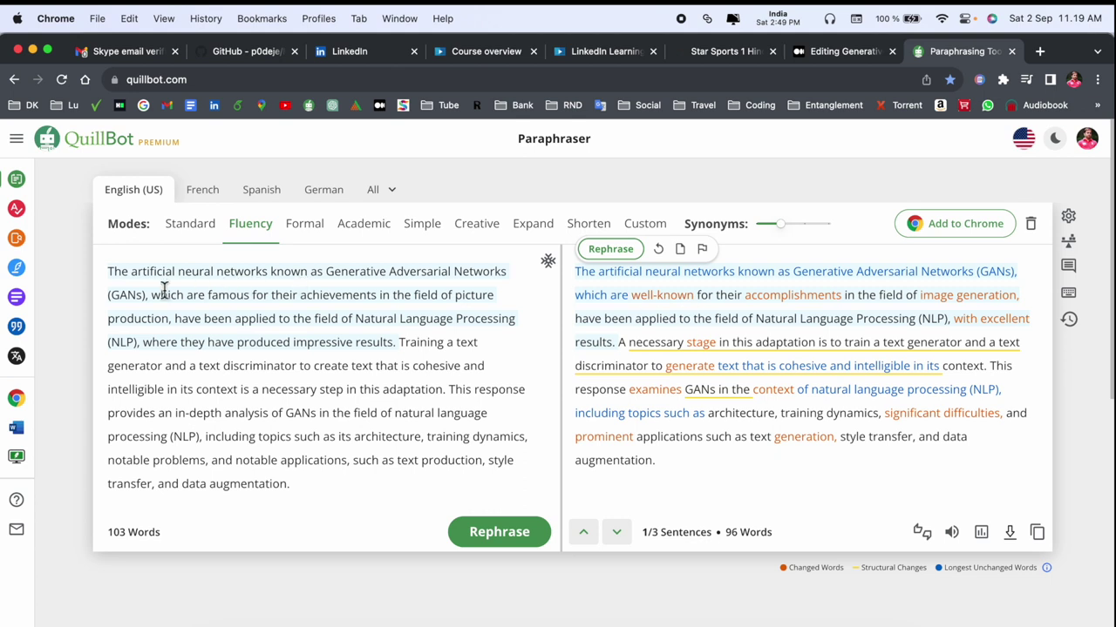
left_click(190, 224)
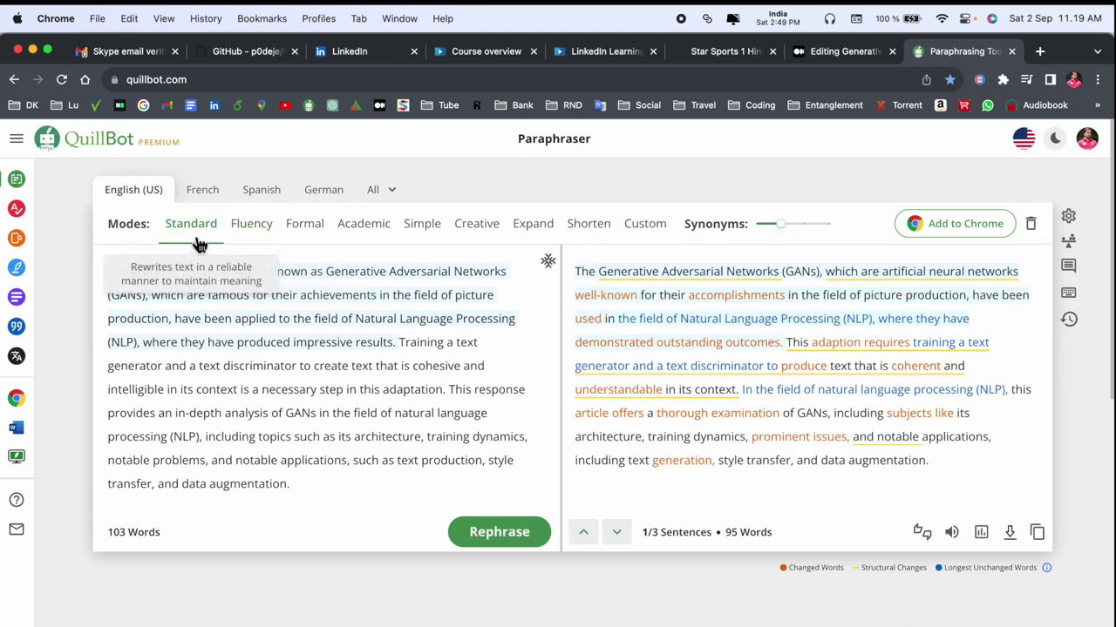
left_click(314, 232)
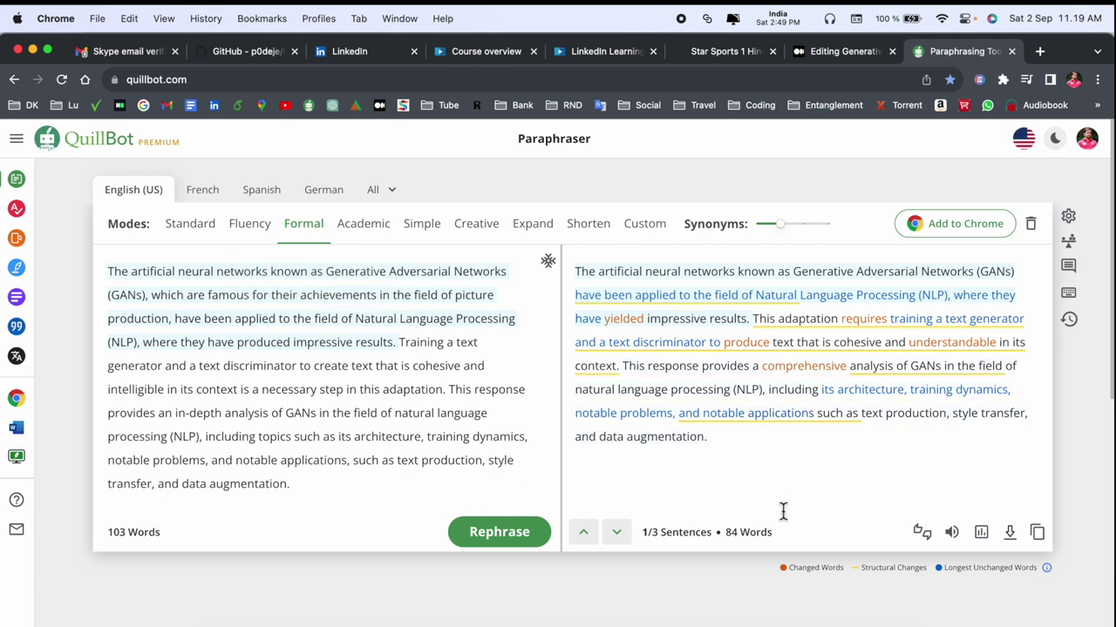
left_click(785, 482)
Rephrase the introductory paragraph in Academic, Simple and Creative modes to compare the wording
left_click(365, 241)
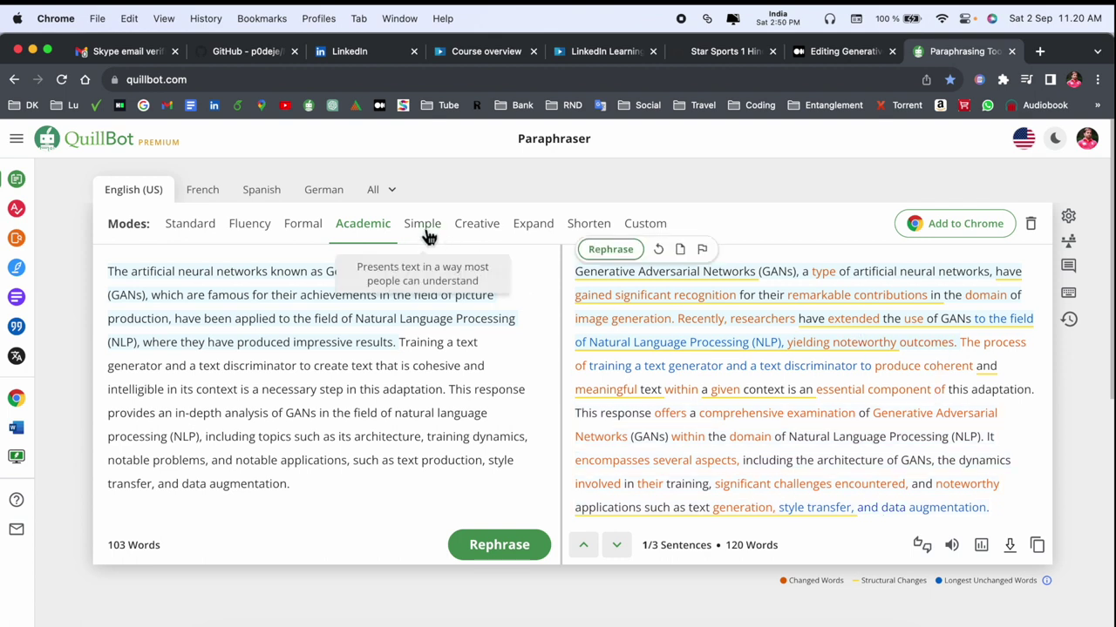
left_click(1030, 441)
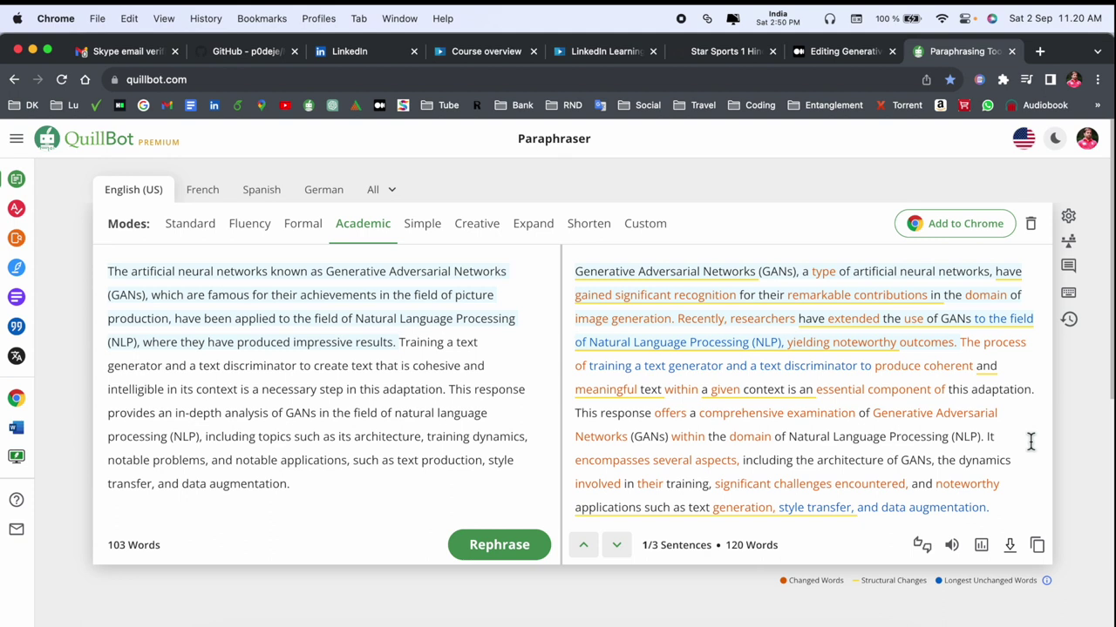
left_click(420, 228)
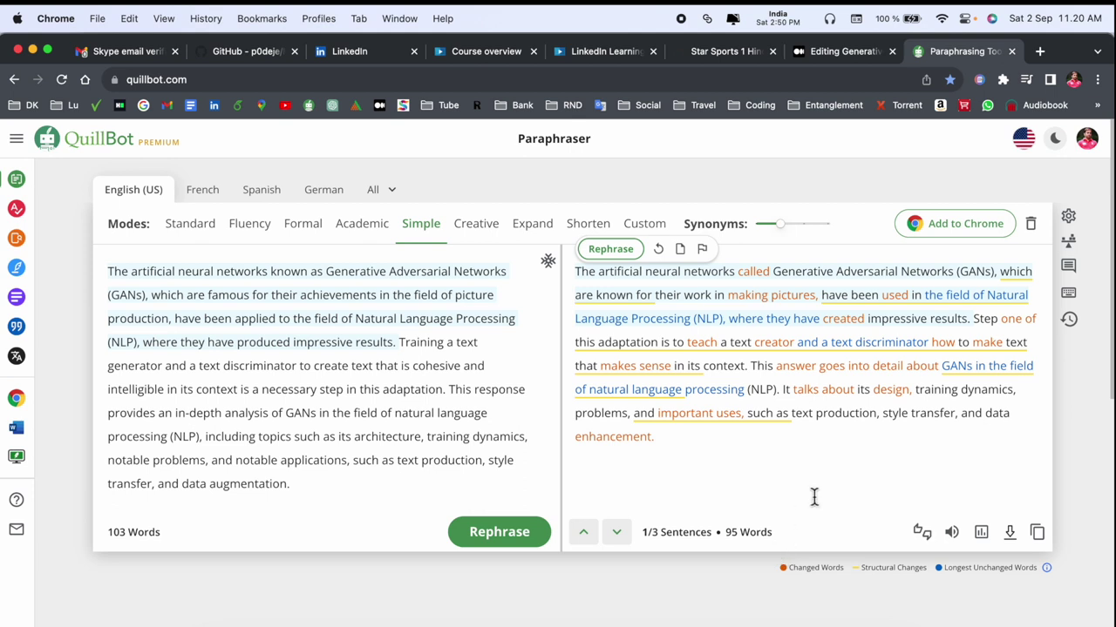
left_click(480, 228)
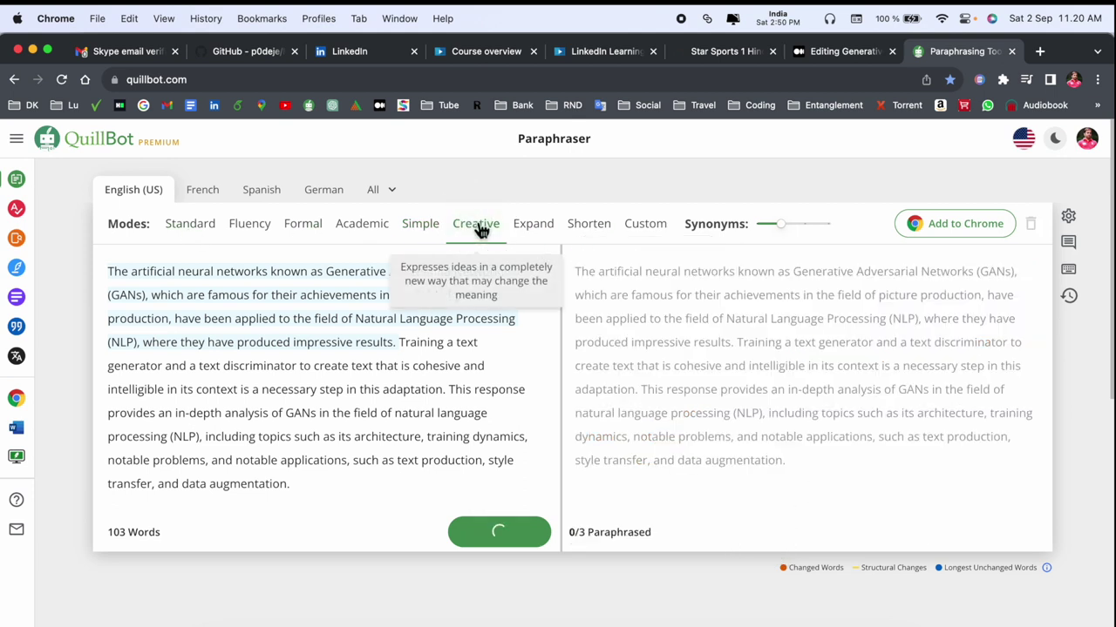
left_click(923, 481)
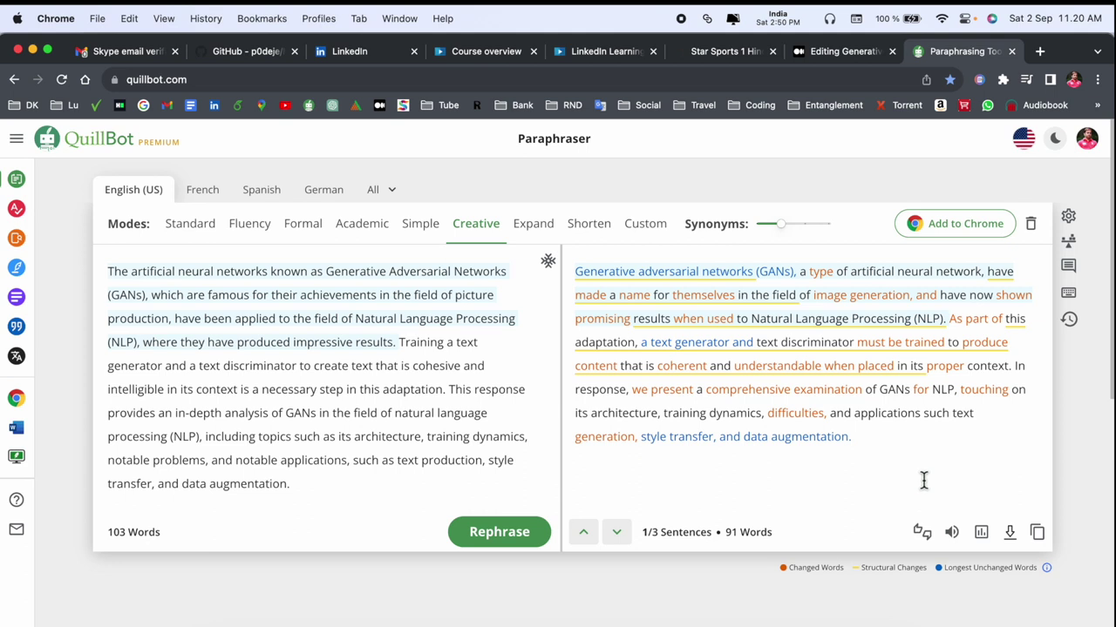
Compare the length of the introductory paragraph's paraphrase in Expand, Academic and Shorten modes
left_click(533, 241)
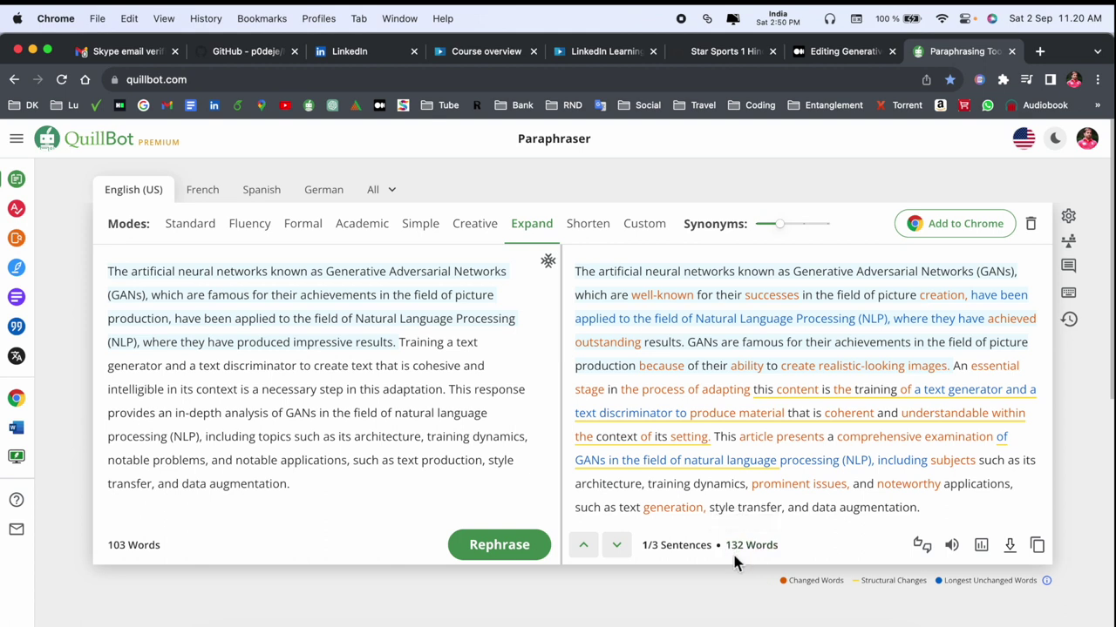
left_click(362, 228)
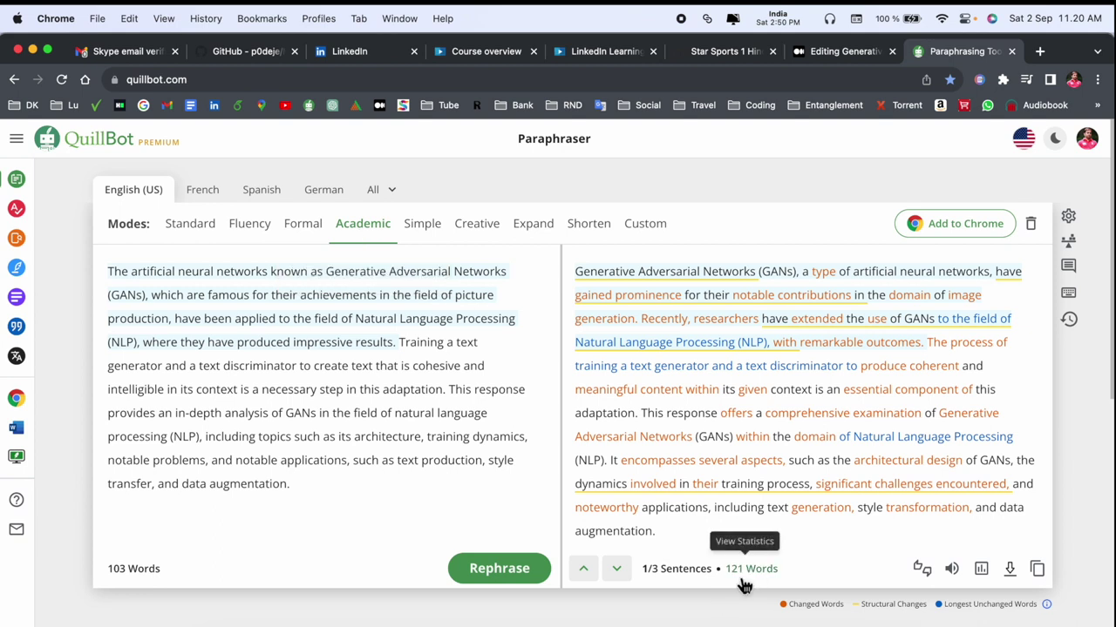
left_click(535, 233)
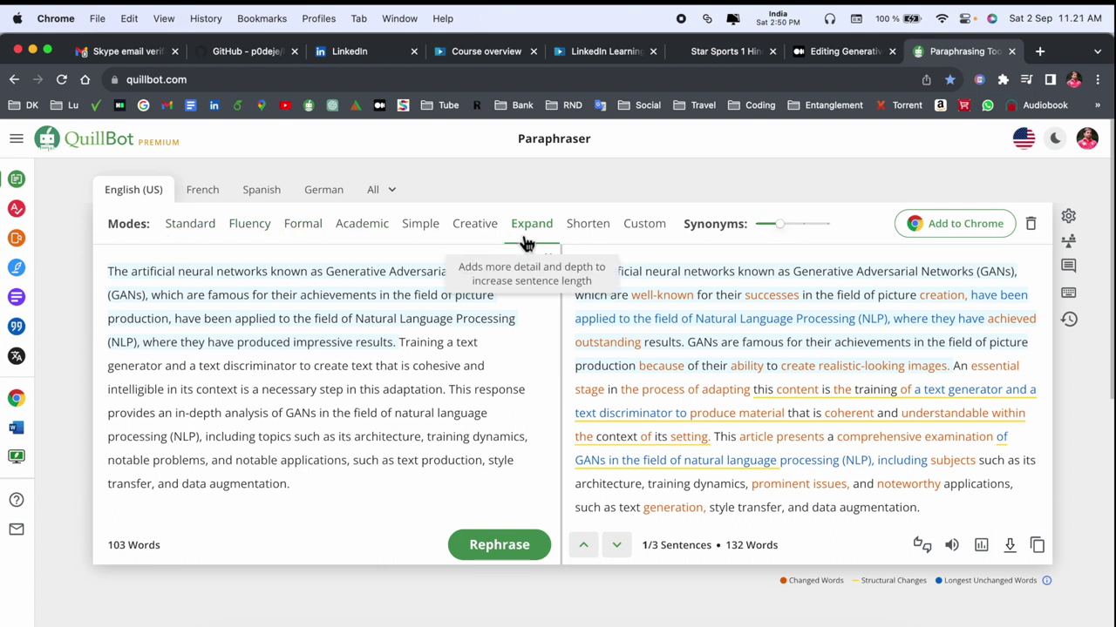
left_click(581, 230)
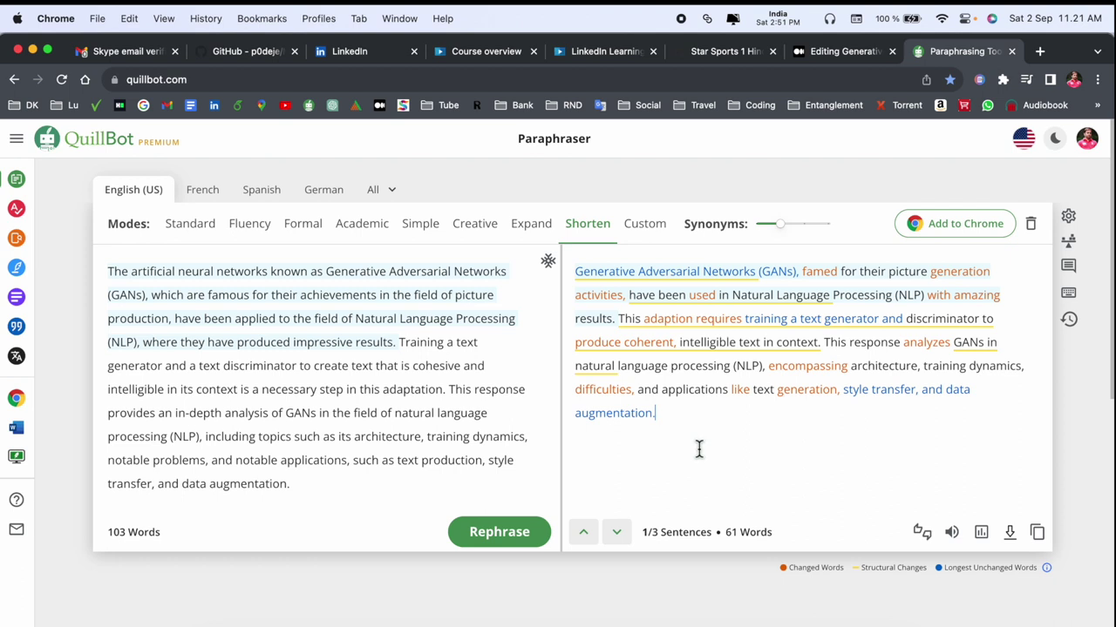
Clear the source text, then open the document upload chooser and dismiss it without picking a file
left_click(319, 509)
key("super+a")
key("BackSpace")
left_click(155, 538)
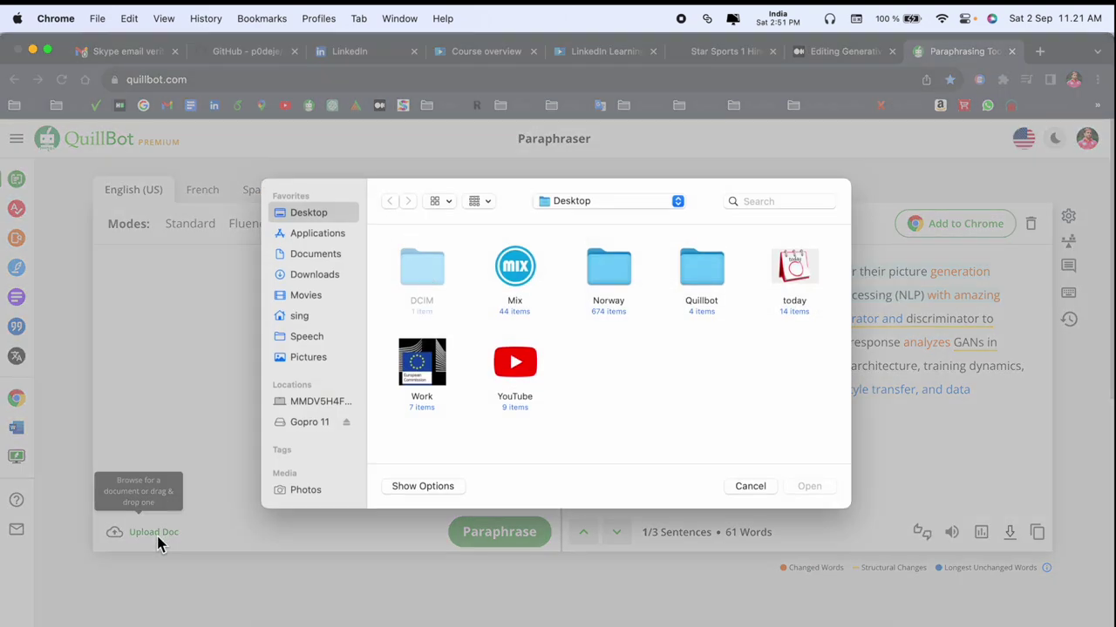
left_click(750, 488)
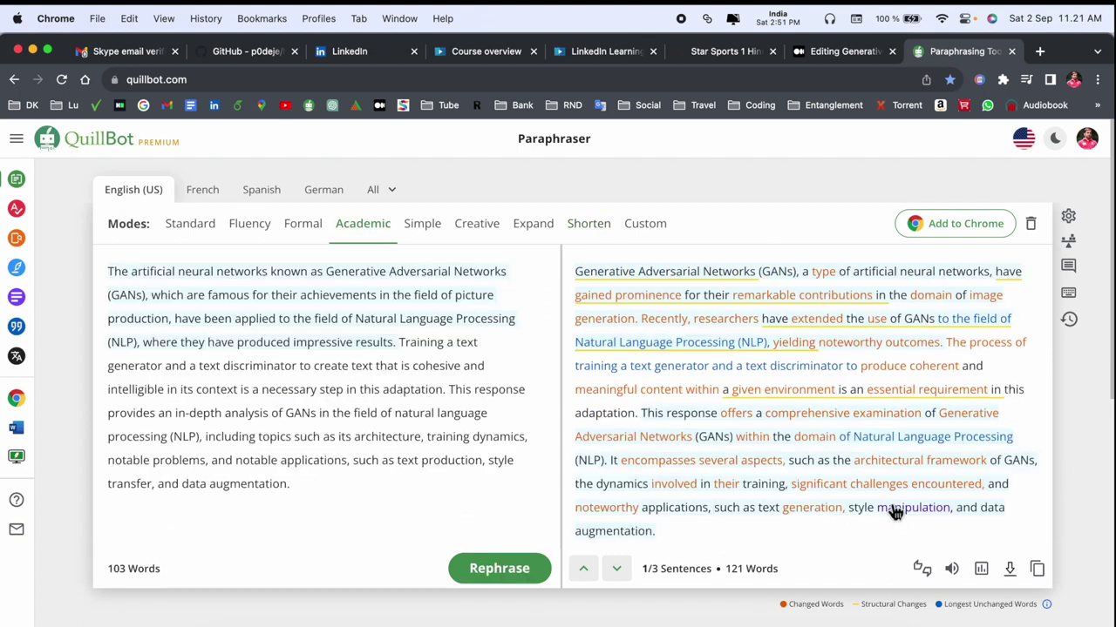
Copy the Academic paraphrase and paste it over the introductory paragraph in the Medium draft
left_click(1036, 568)
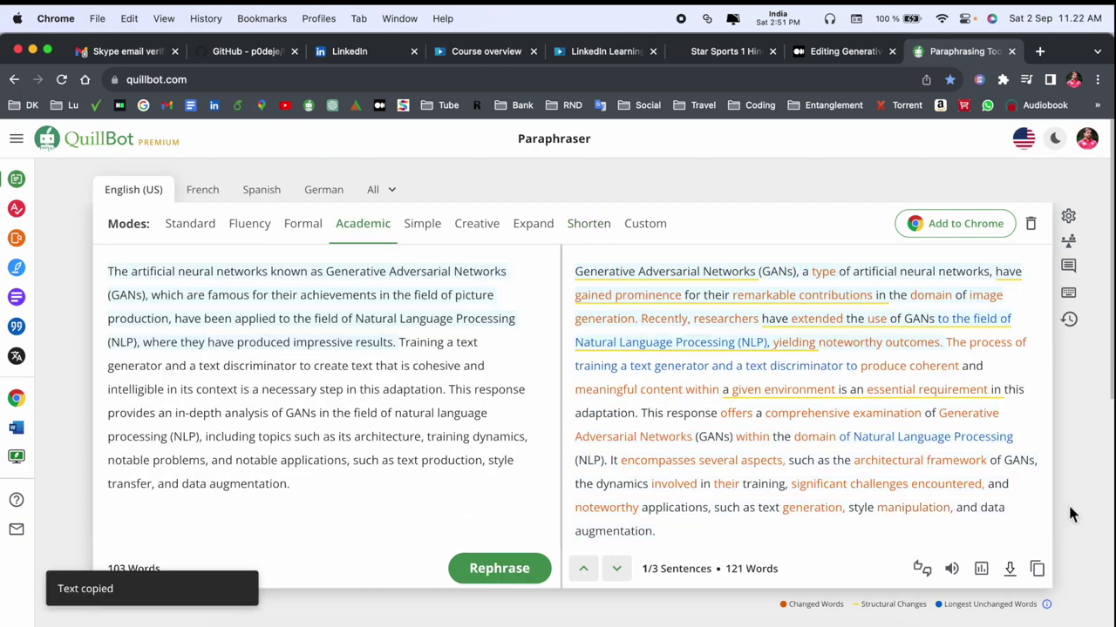
left_click(834, 54)
key("super+v")
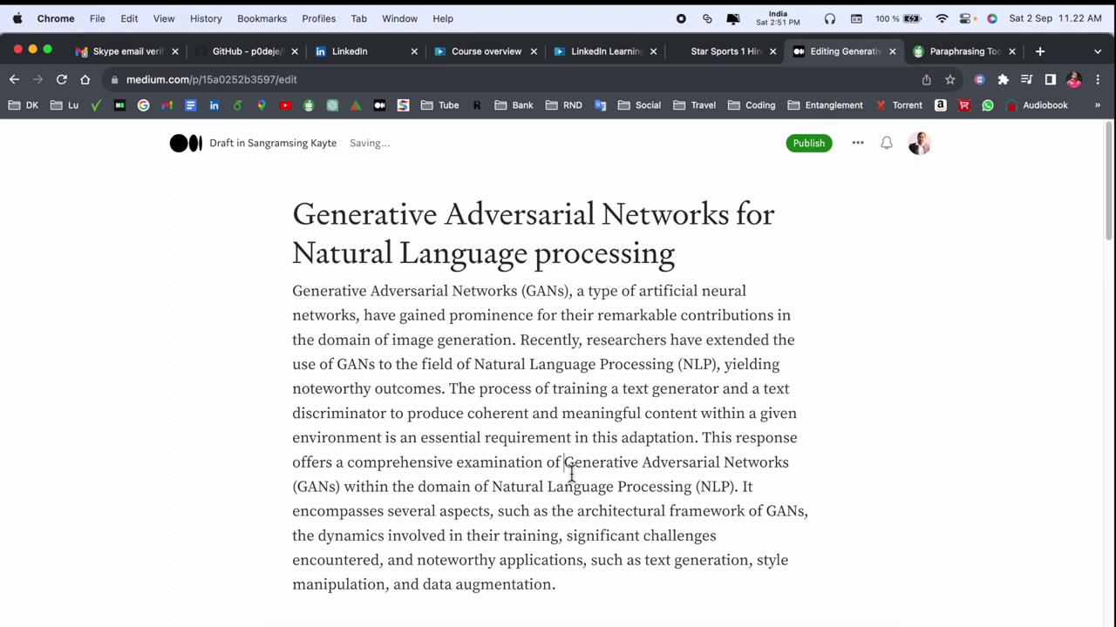
Copy the draft paragraph beginning "The generation of text data" into QuillBot as new source text and paraphrase it in Academic mode
scroll(571, 472, "down", 10)
triple_click(564, 394)
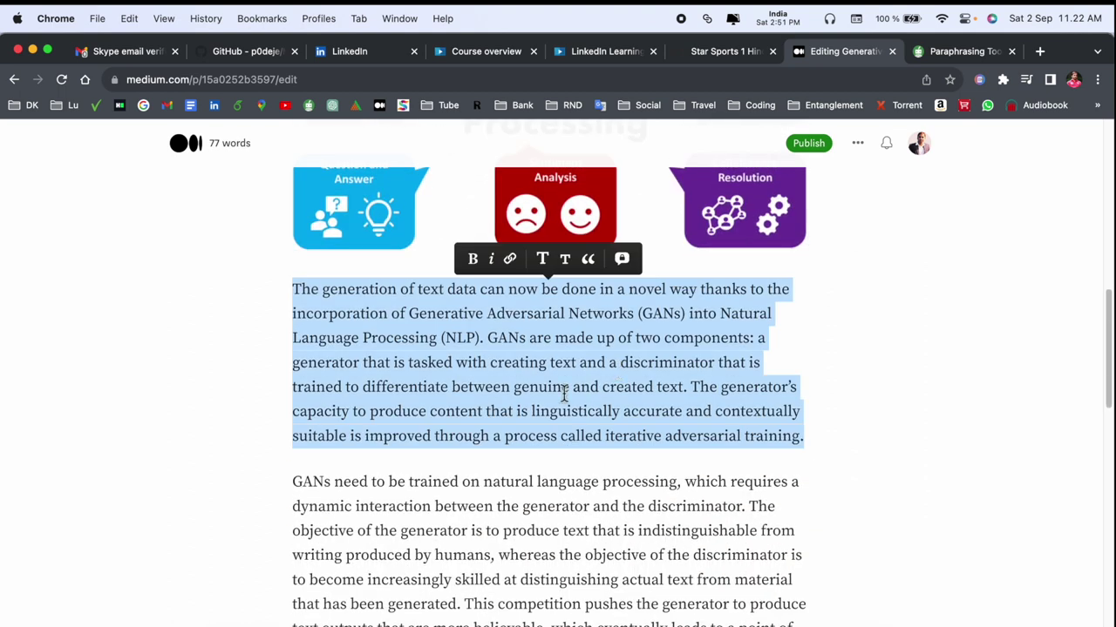
left_click(985, 54)
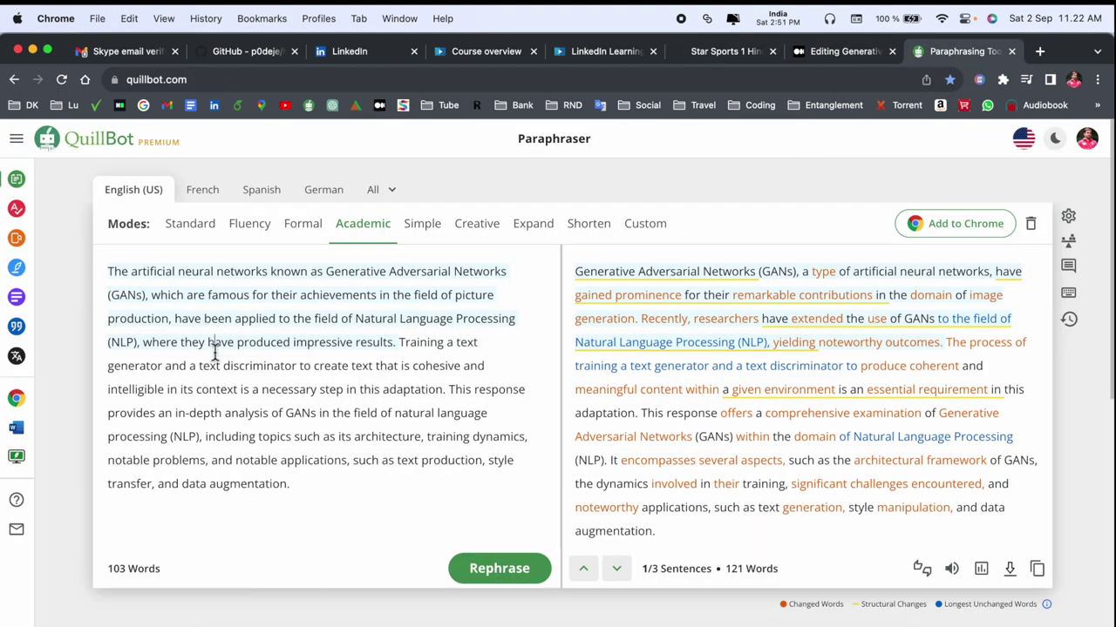
key("super+a")
key("super+v")
left_click(492, 568)
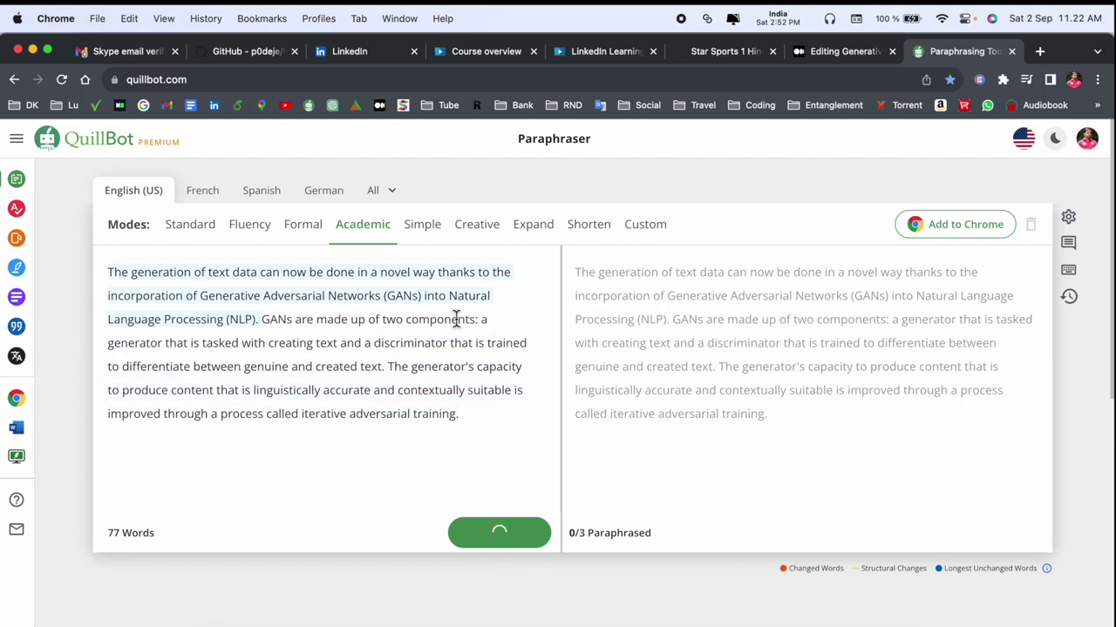
Rephrase the "generation of text data" paragraph in Creative mode and in Expand mode
left_click(475, 228)
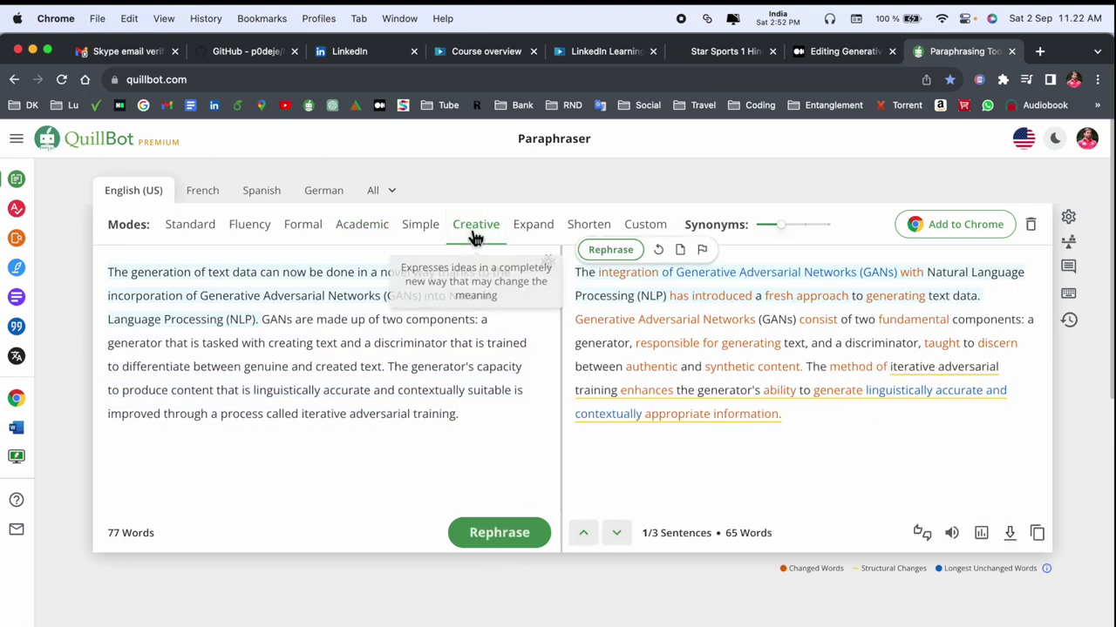
left_click(475, 237)
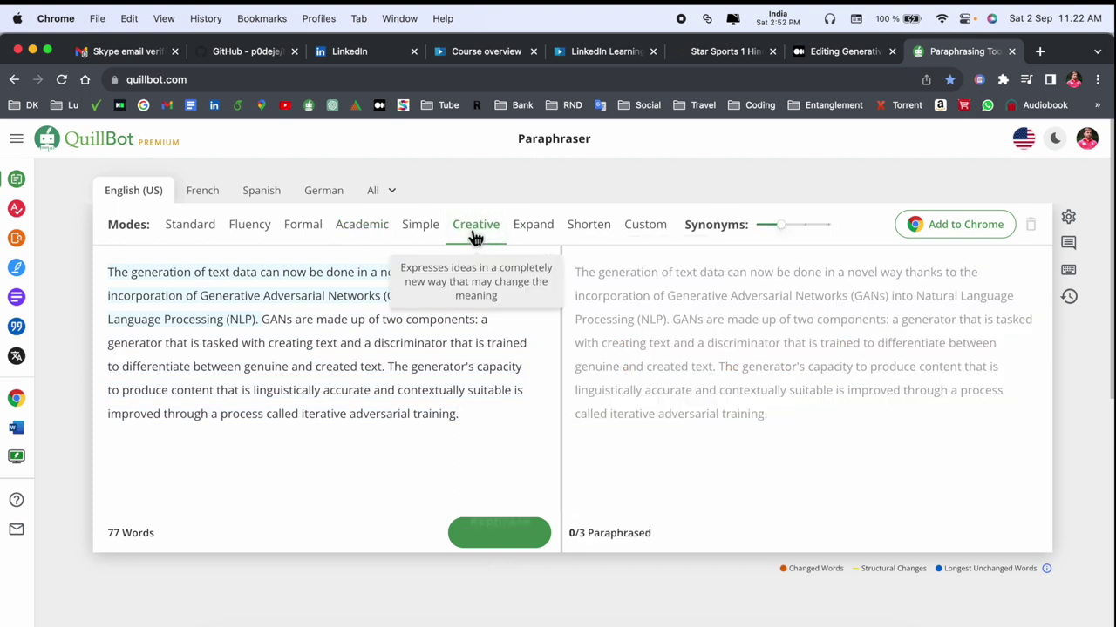
left_click(530, 233)
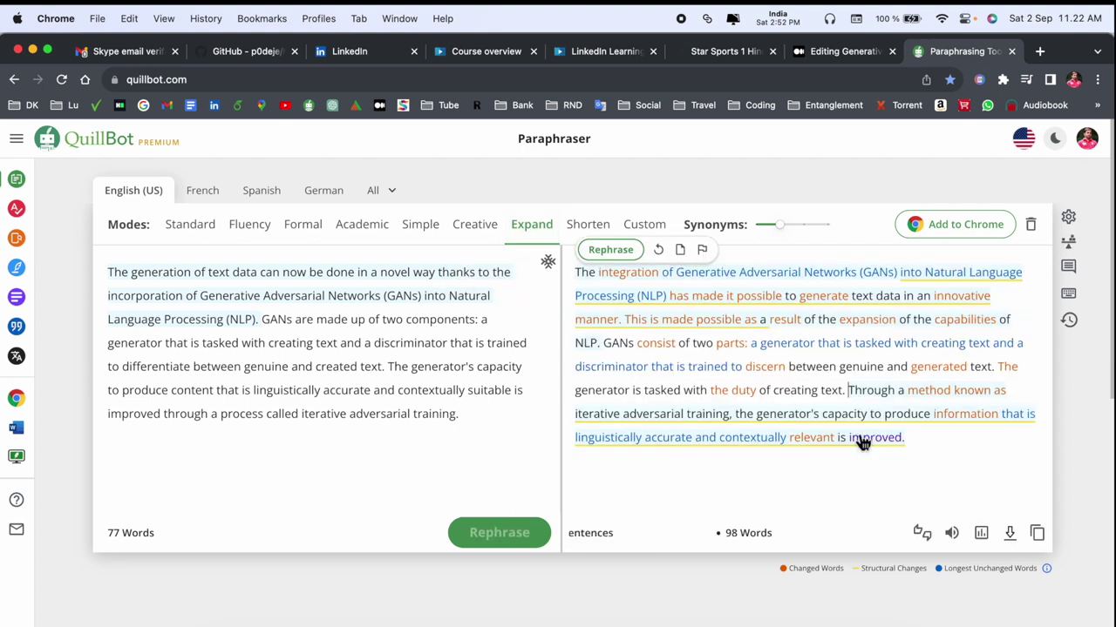
Replace the "generation of text data" paragraph in the Medium draft with the Expand paraphrase, keeping the following paragraph on its own line
left_click(1037, 532)
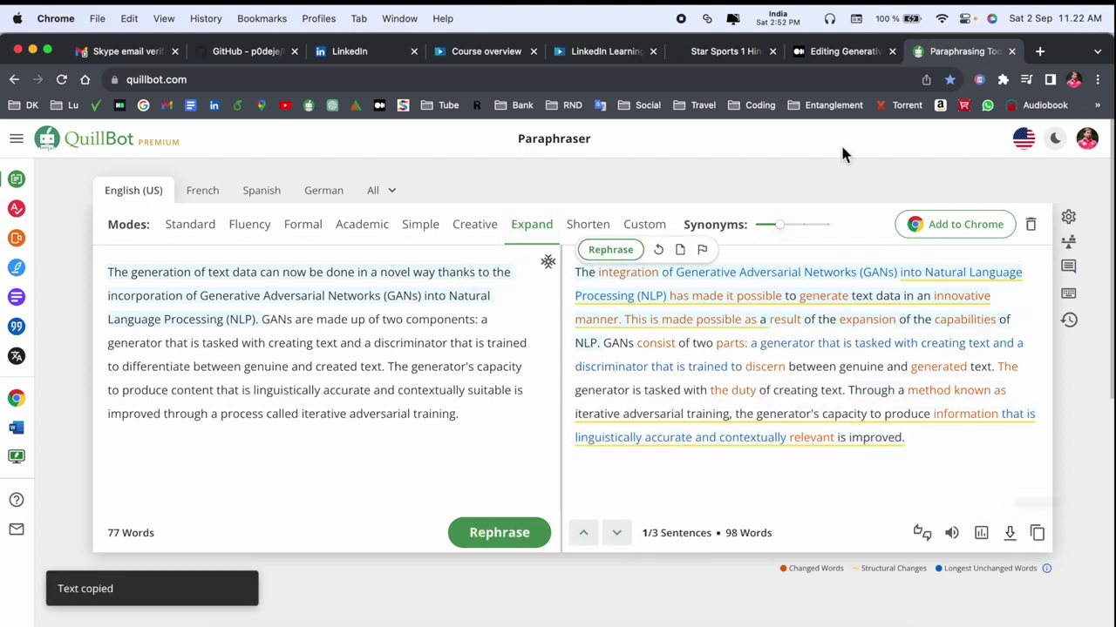
left_click(819, 61)
key("super+v")
scroll(648, 413, "down", 3)
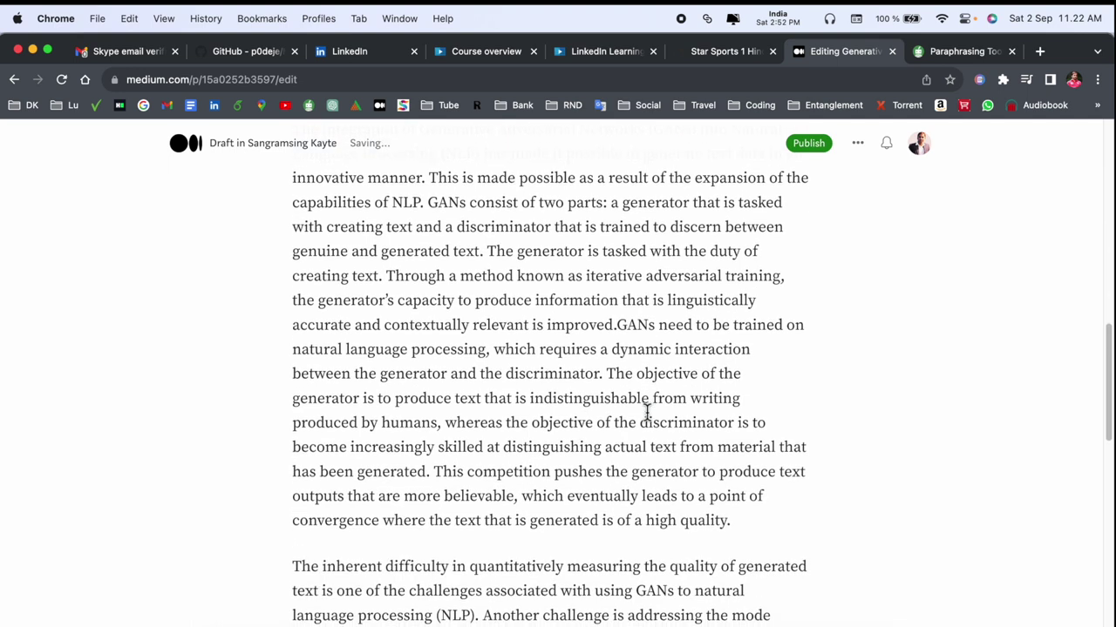
key("Return")
Copy the draft paragraph beginning "GANs need to be trained" into QuillBot as source text and paraphrase it in Expand mode
triple_click(600, 465)
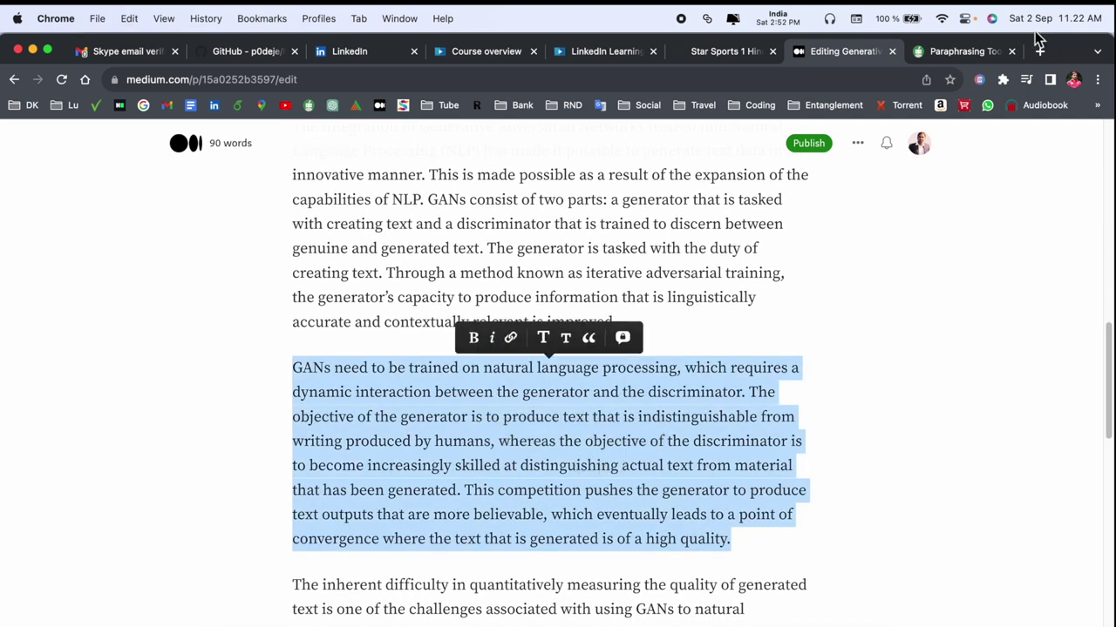
key("super+c")
left_click(942, 51)
key("super+a")
key("super+v")
left_click(499, 533)
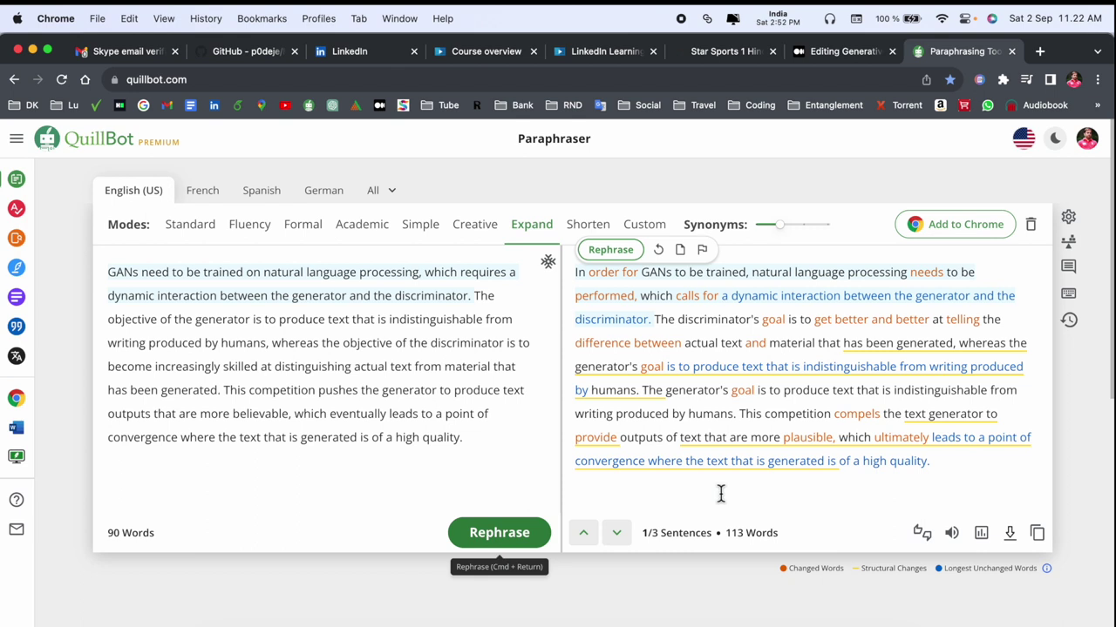
Copy the Expand paraphrase and return to the Medium draft to replace the "GANs need to be trained" paragraph
left_click(1036, 533)
left_click(841, 50)
Copy the draft paragraph beginning "The inherent difficulty" and paste it over the source text in QuillBot
key("cmd+c")
left_click(968, 52)
triple_click(468, 338)
key("cmd+v")
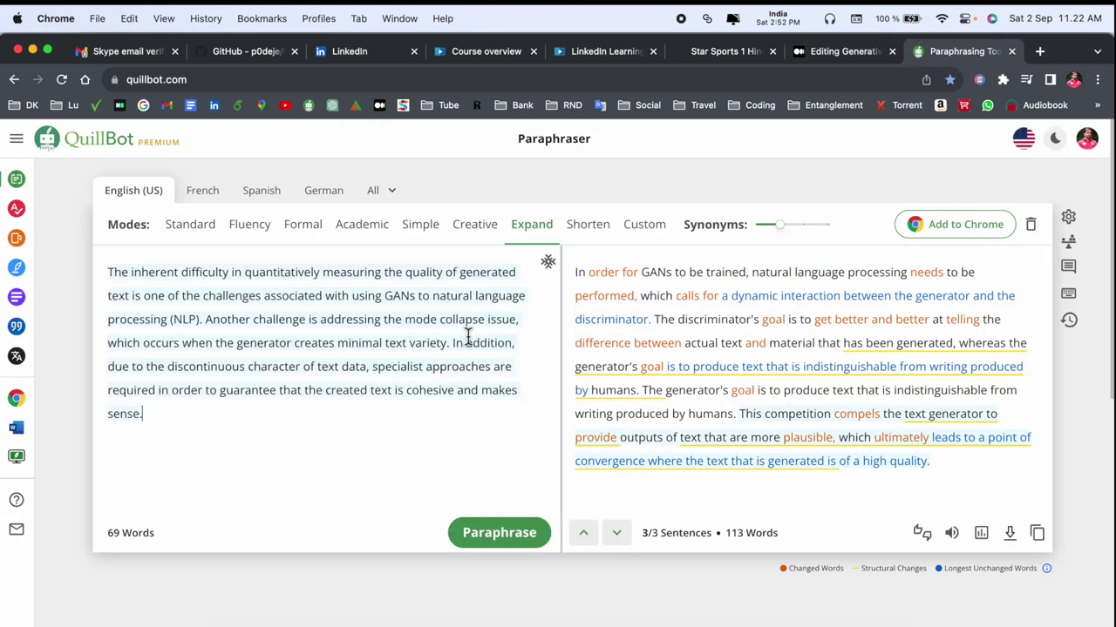